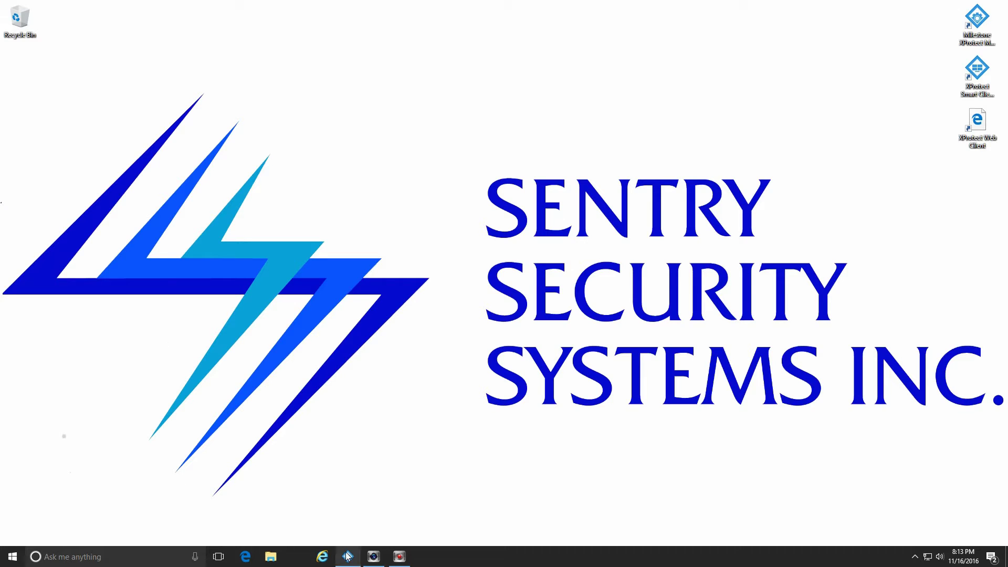
# Restore the application, rename Camera 1 to 'Garage Camera', and save the change
pyautogui.click(348, 556)
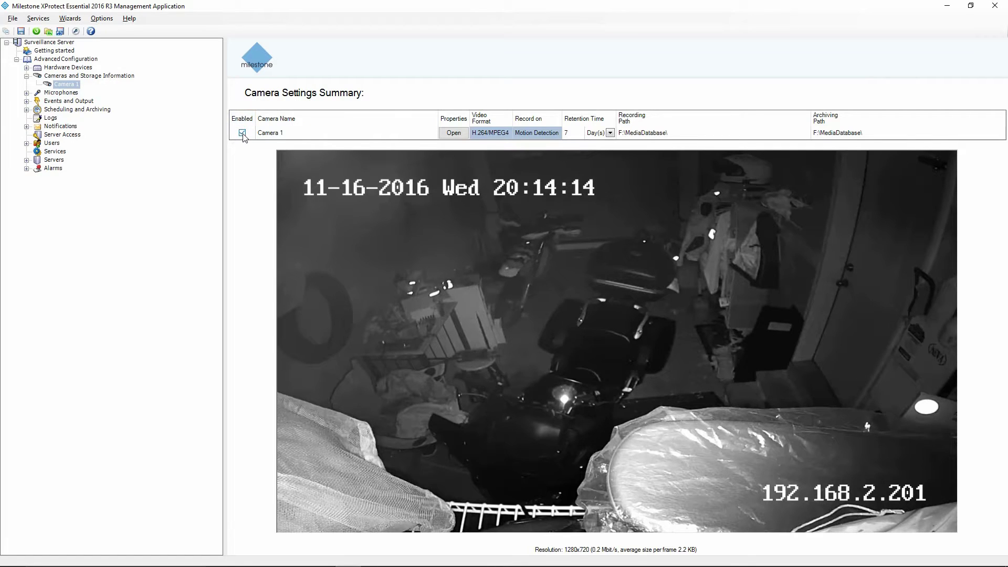
pyautogui.click(283, 136)
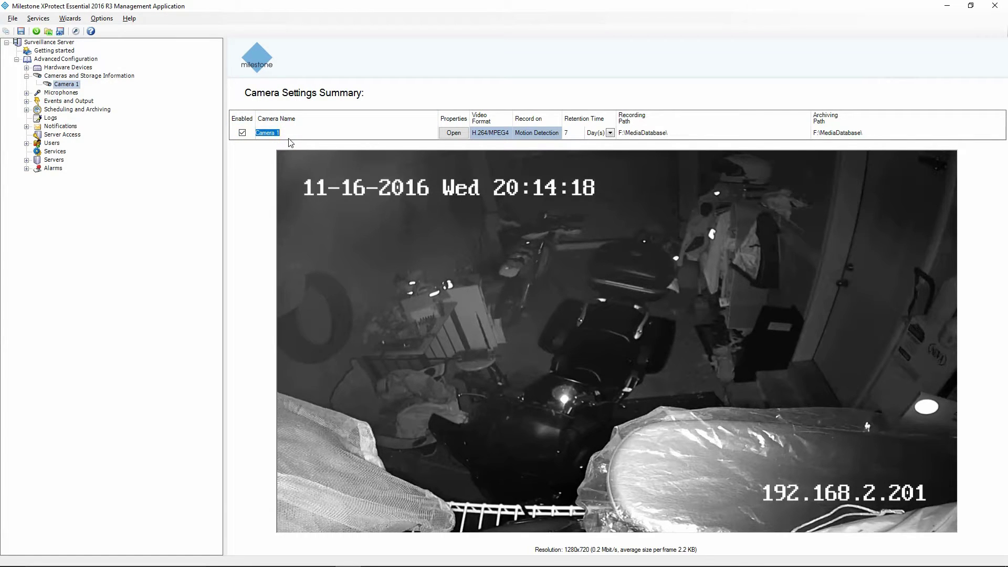
pyautogui.write('Garage Camer')
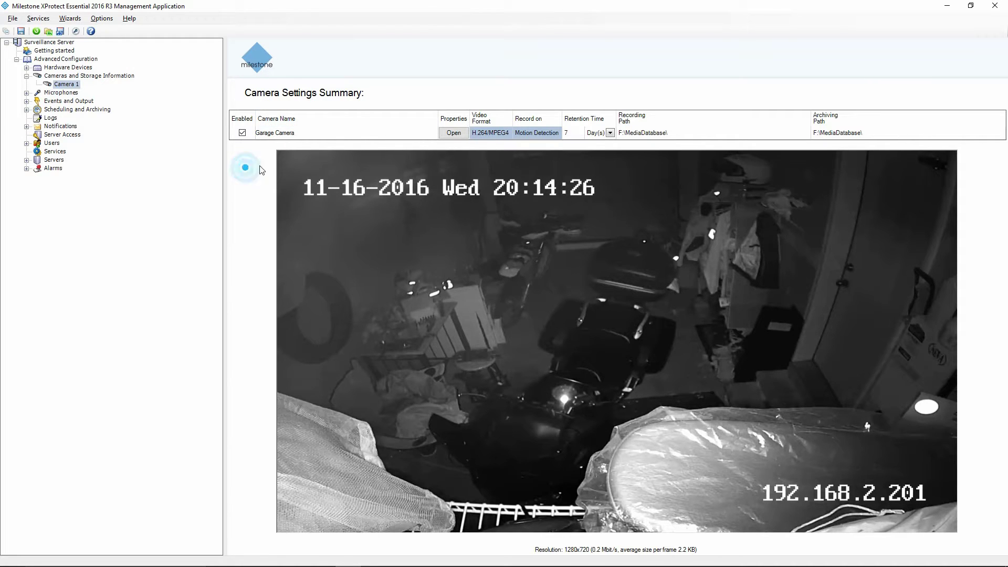
pyautogui.click(456, 134)
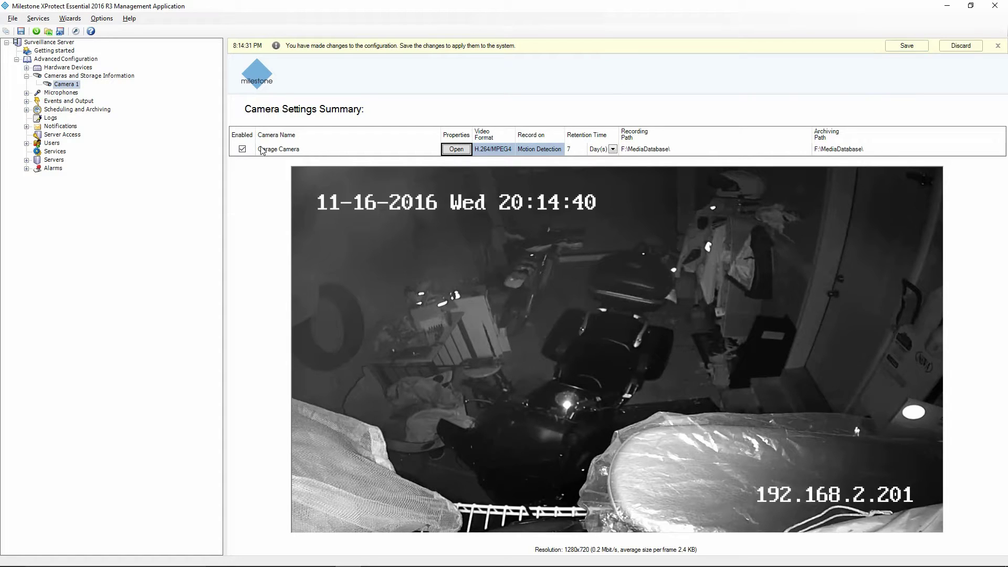
pyautogui.click(906, 46)
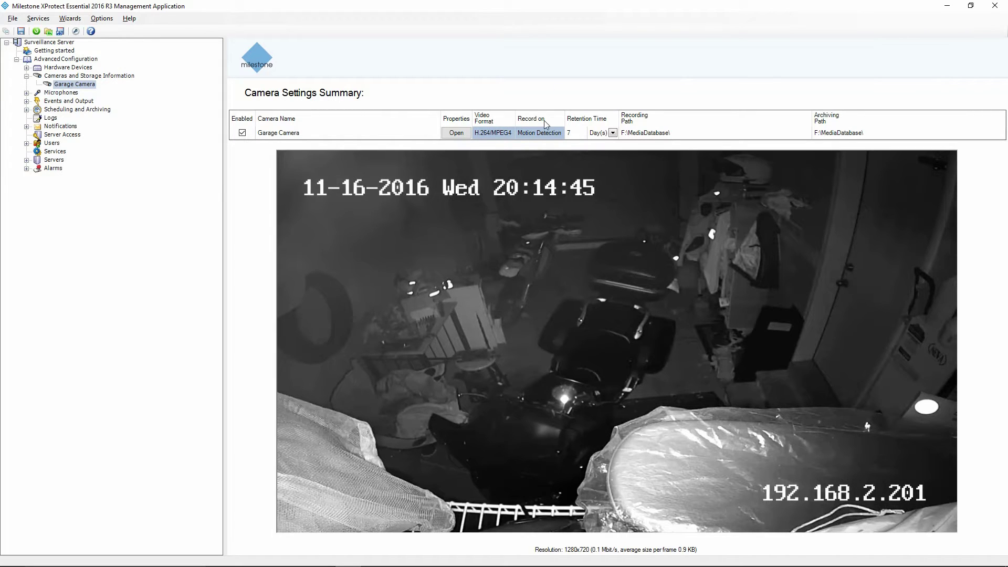
# Open Garage Camera's Camera Properties and dismiss the Manage Cameras tip
pyautogui.click(456, 133)
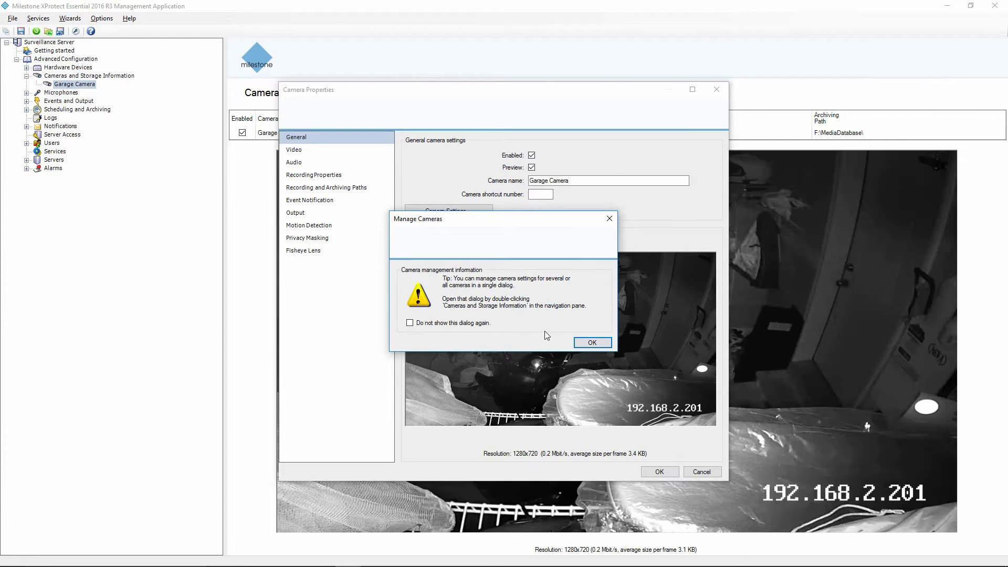
pyautogui.click(592, 342)
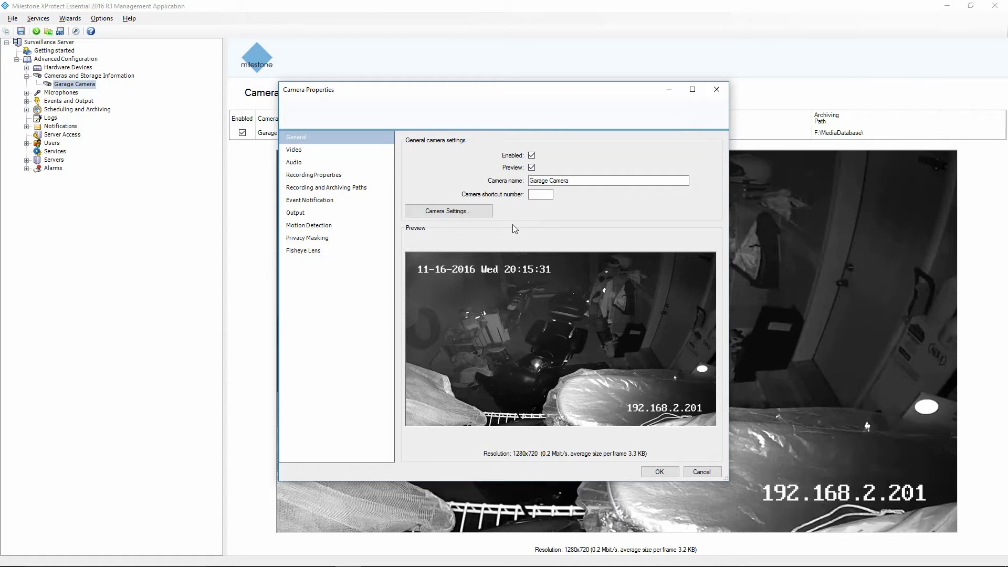
# Confirm the frame rate stays at 25 and Microphone 1 remains default, then show Recording Properties
pyautogui.click(294, 150)
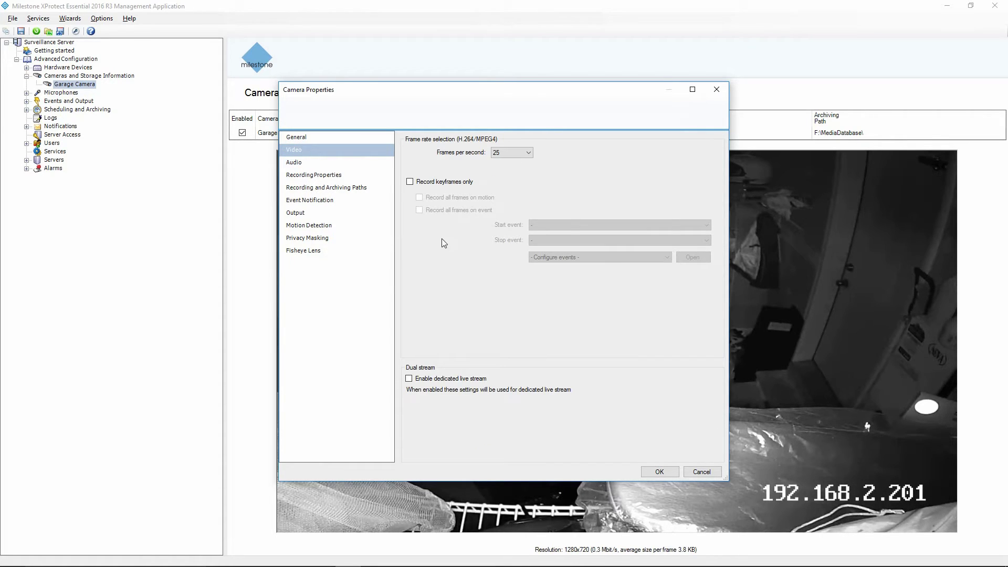
pyautogui.click(511, 152)
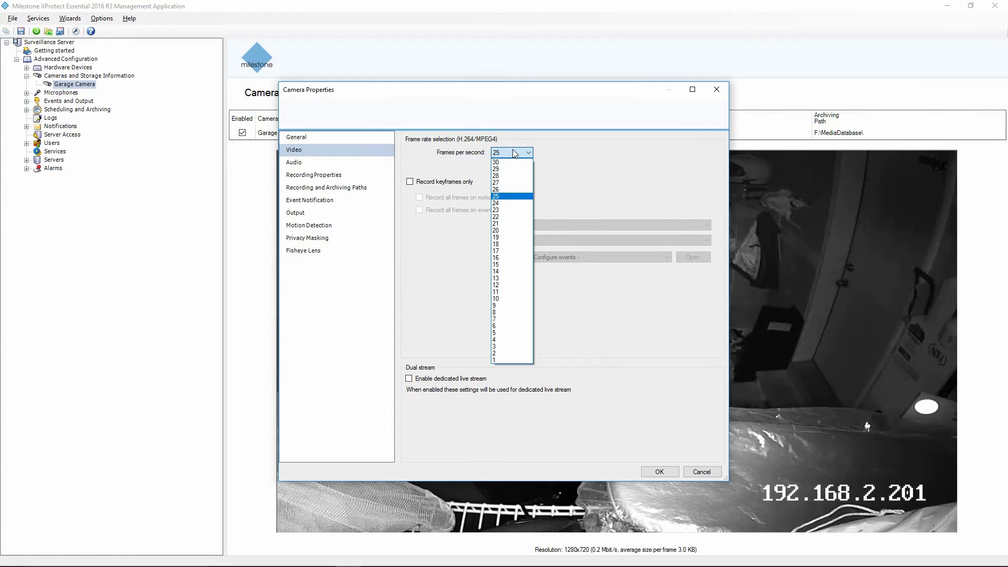
pyautogui.click(513, 153)
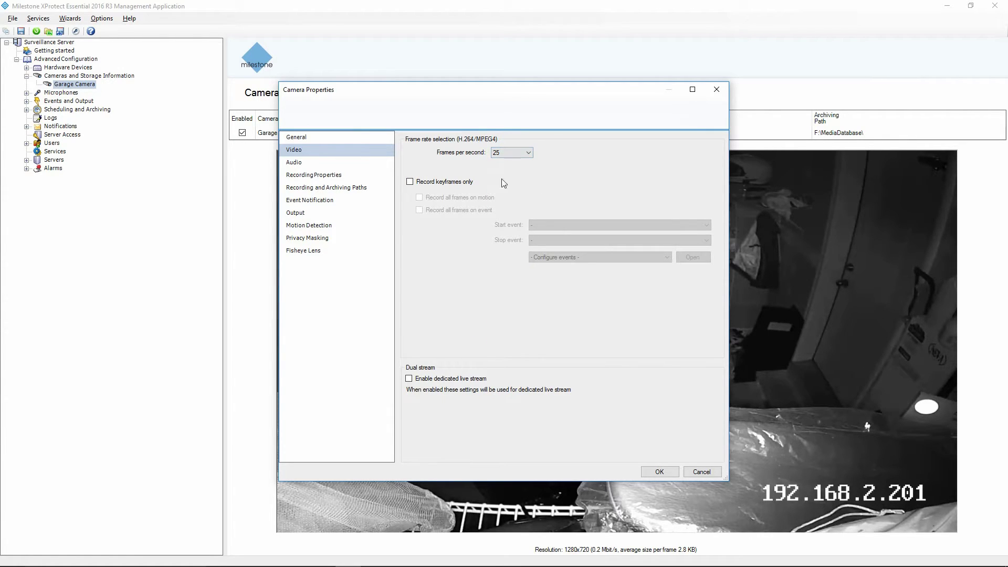
pyautogui.click(295, 164)
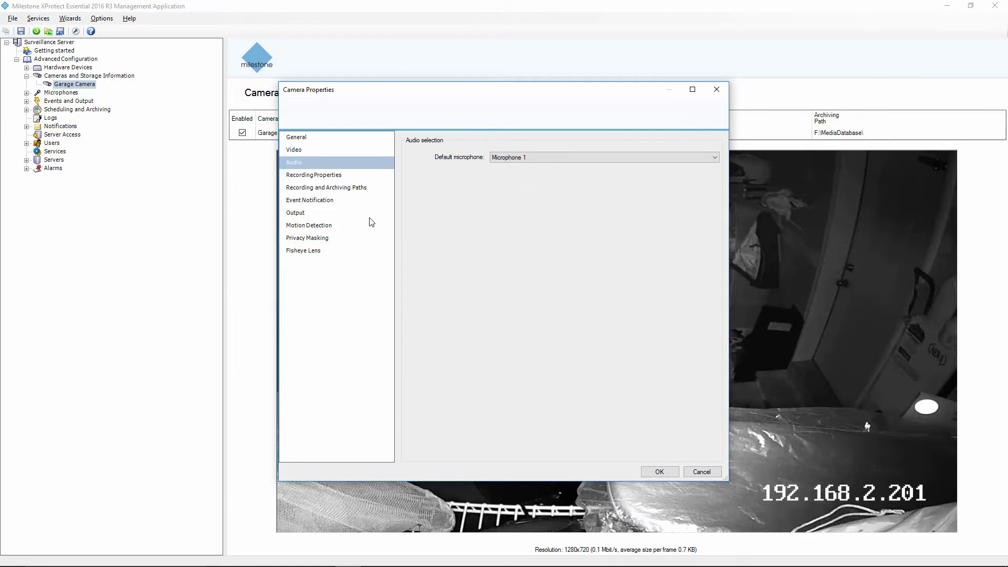
pyautogui.click(529, 158)
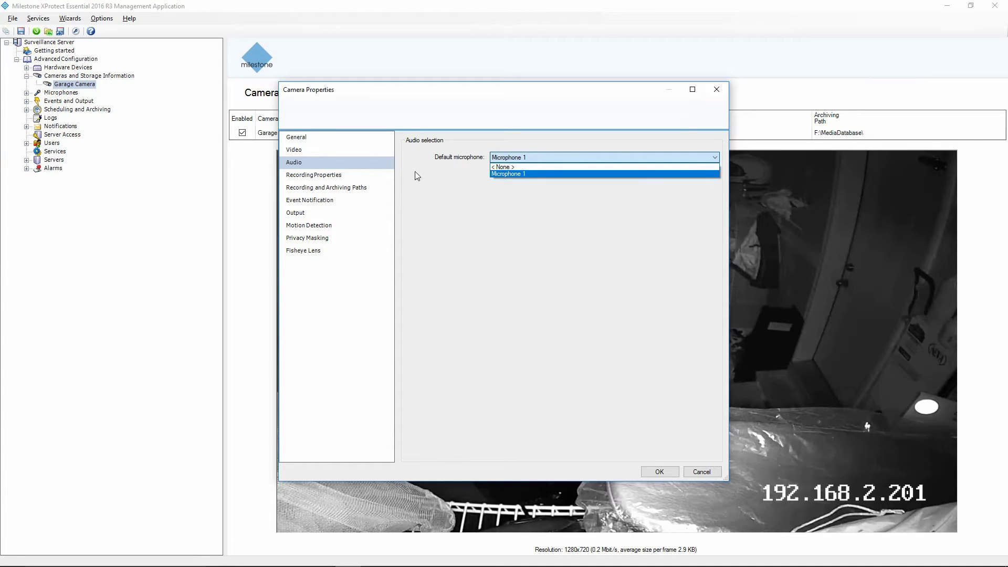
pyautogui.click(434, 197)
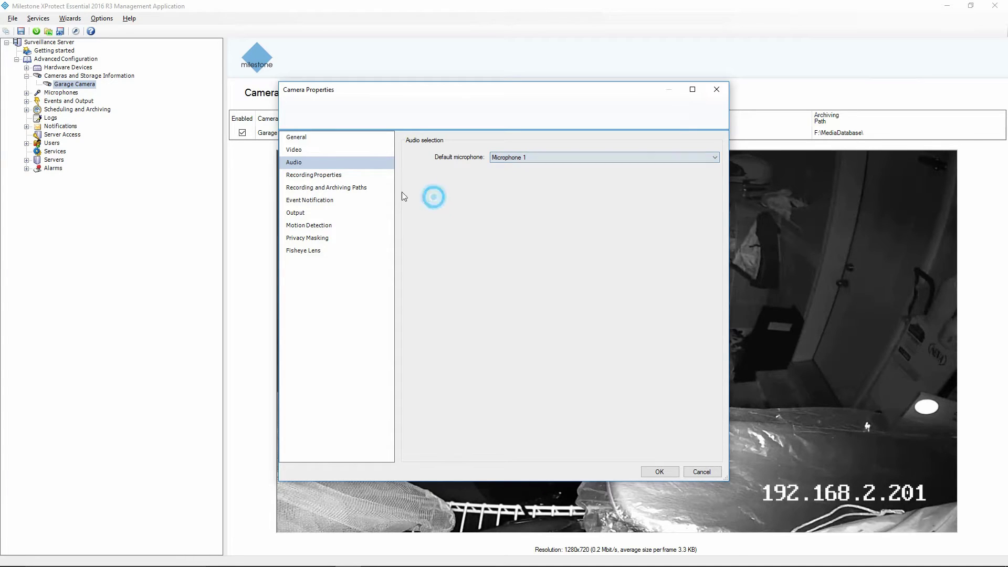
pyautogui.click(313, 175)
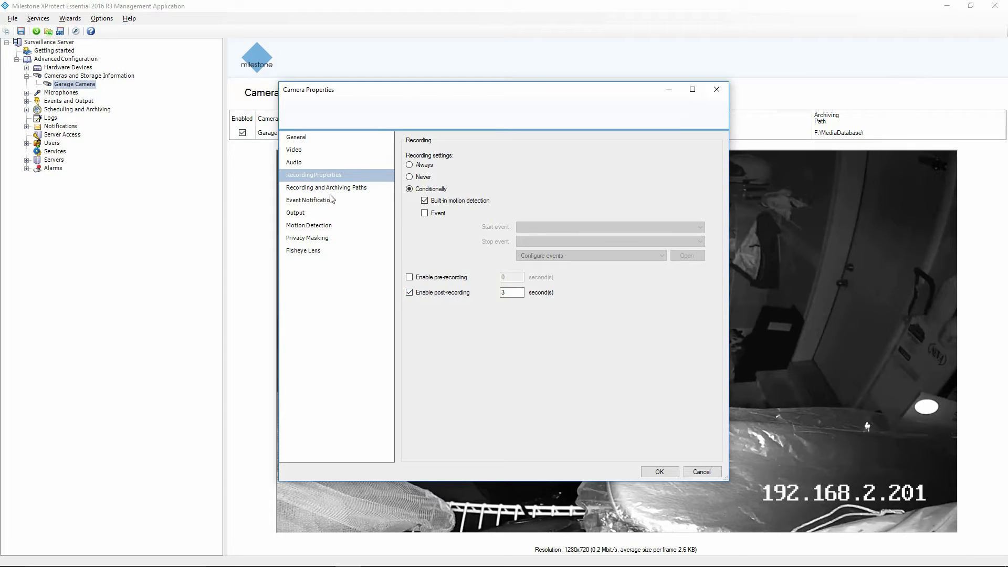
# Set the recording retention time to 30 days, then show the Motion Detection page
pyautogui.click(350, 192)
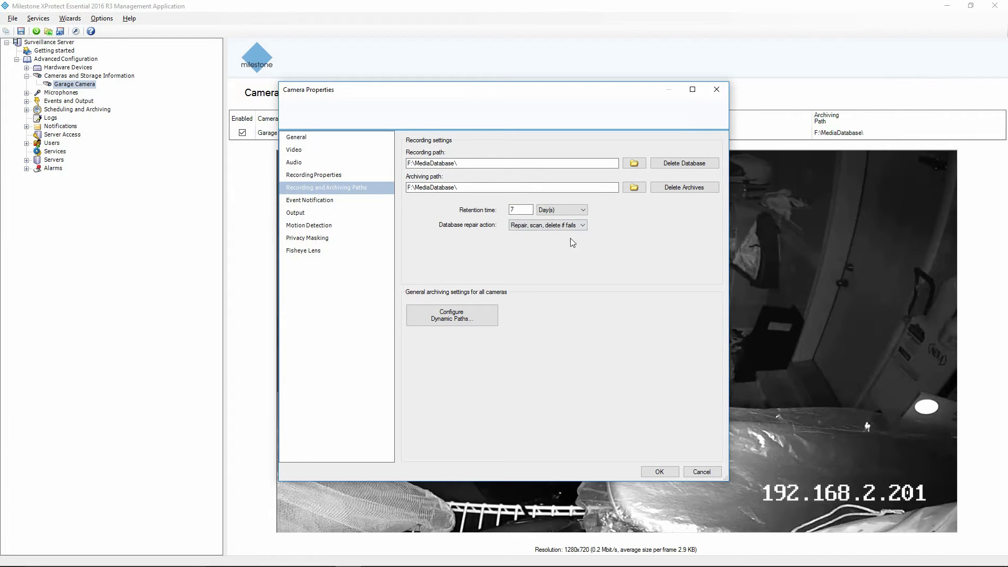
pyautogui.click(522, 210)
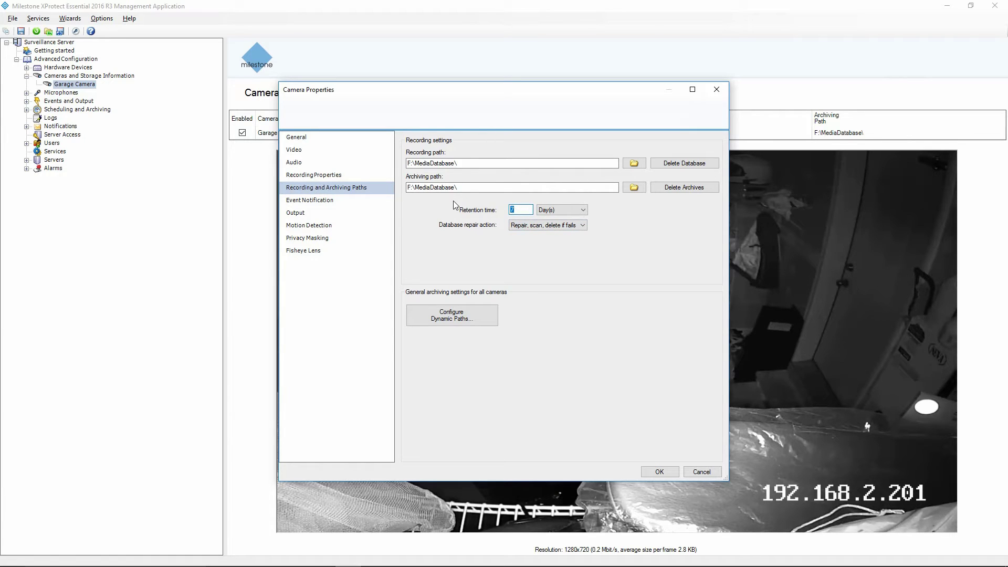
pyautogui.write('30')
pyautogui.click(318, 226)
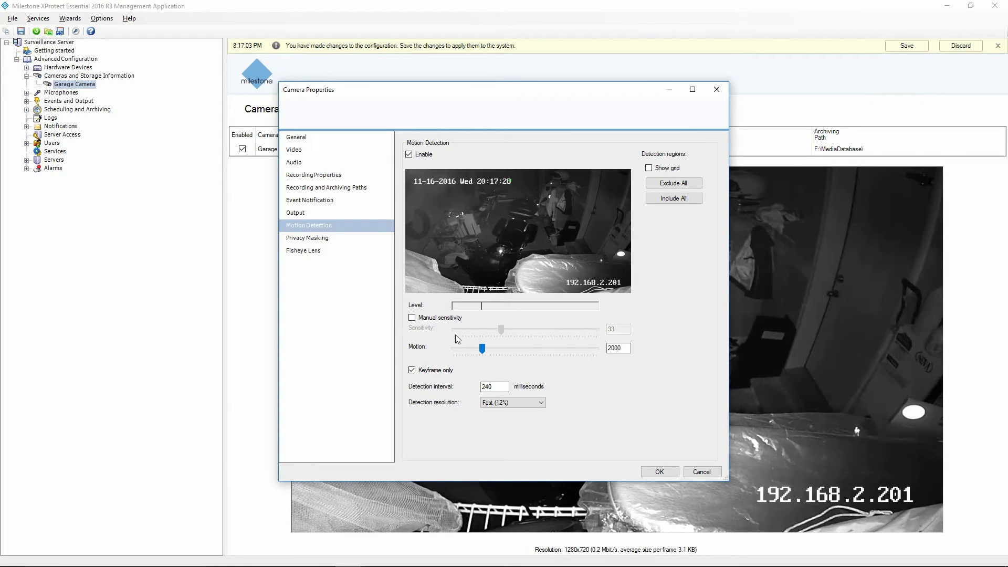
# Drag the motion threshold slider from 2000 down to 295
pyautogui.moveTo(483, 350); pyautogui.dragTo(590, 357)
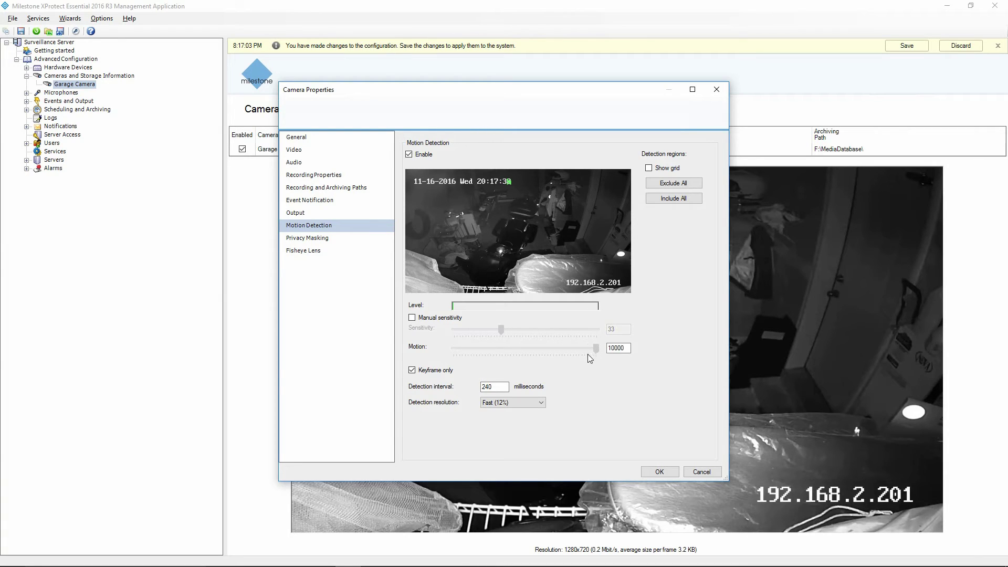
pyautogui.moveTo(572, 355); pyautogui.dragTo(466, 352)
pyautogui.moveTo(467, 352); pyautogui.dragTo(458, 352)
# Show the detection grid, experiment with region exclusion, then include the whole image and hide the grid
pyautogui.click(649, 168)
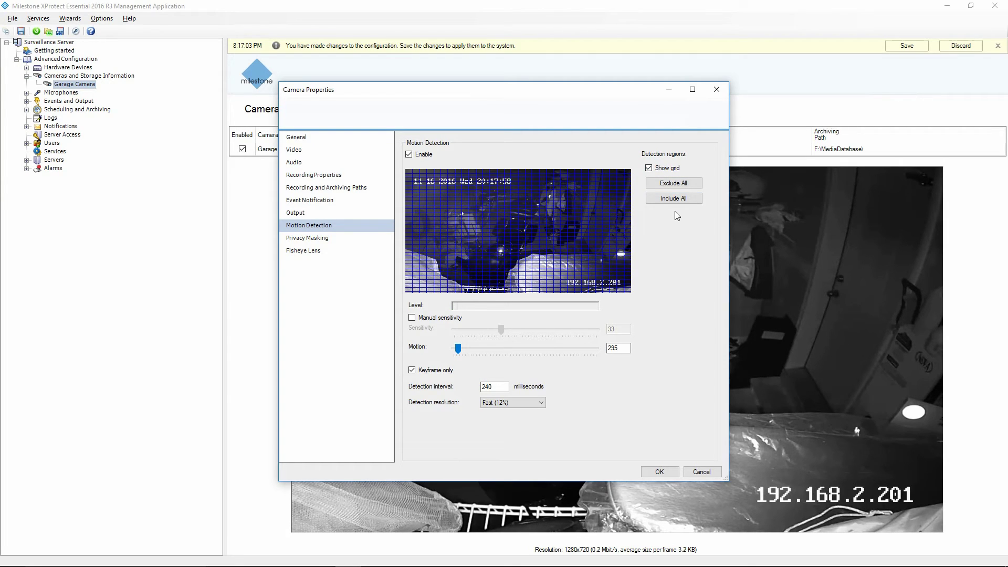
pyautogui.click(659, 199)
pyautogui.click(670, 185)
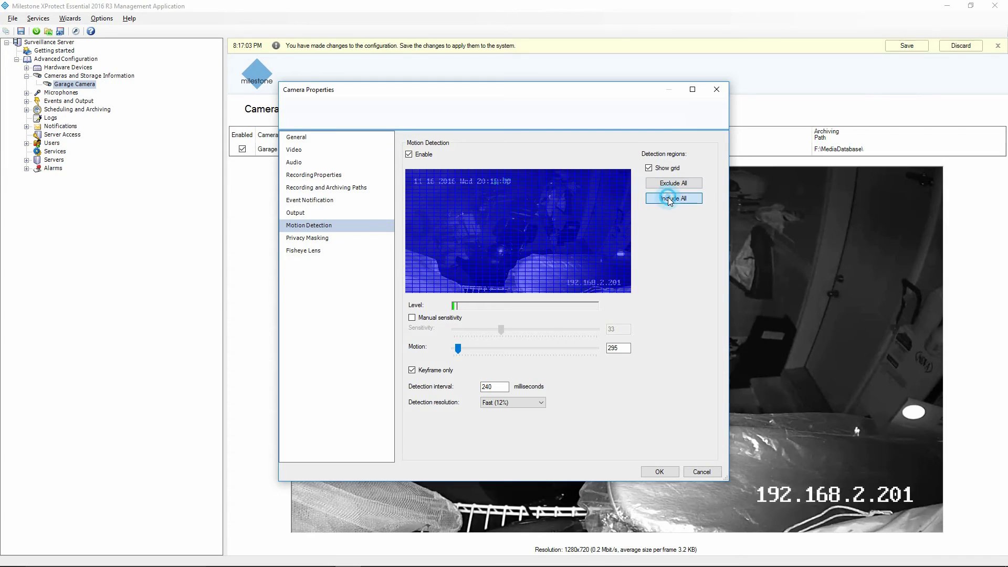
pyautogui.click(667, 198)
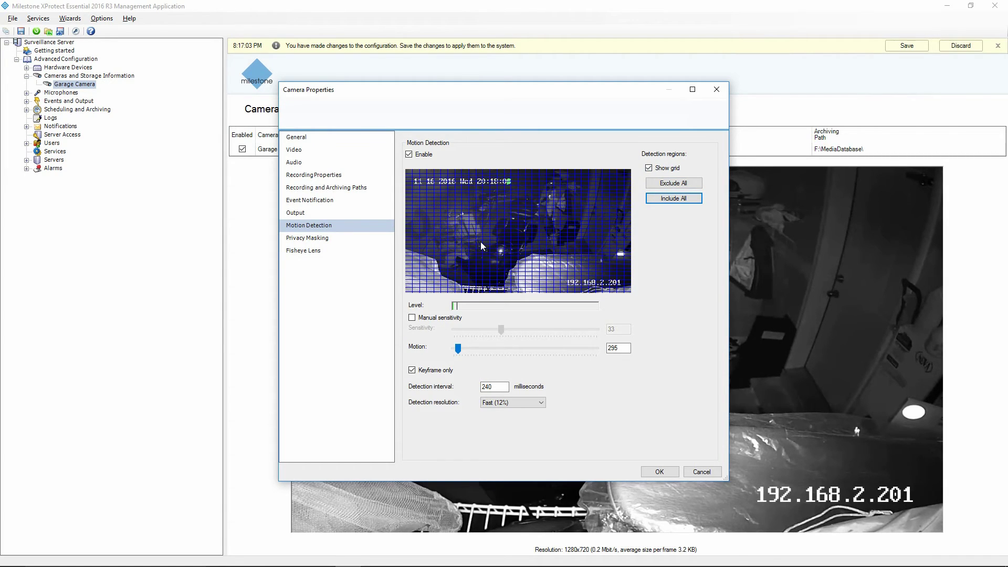
pyautogui.click(493, 238)
pyautogui.click(499, 248)
pyautogui.click(674, 198)
pyautogui.click(648, 167)
# Try masking two image areas, then leave privacy masking disabled and show Fisheye Lens settings
pyautogui.click(307, 238)
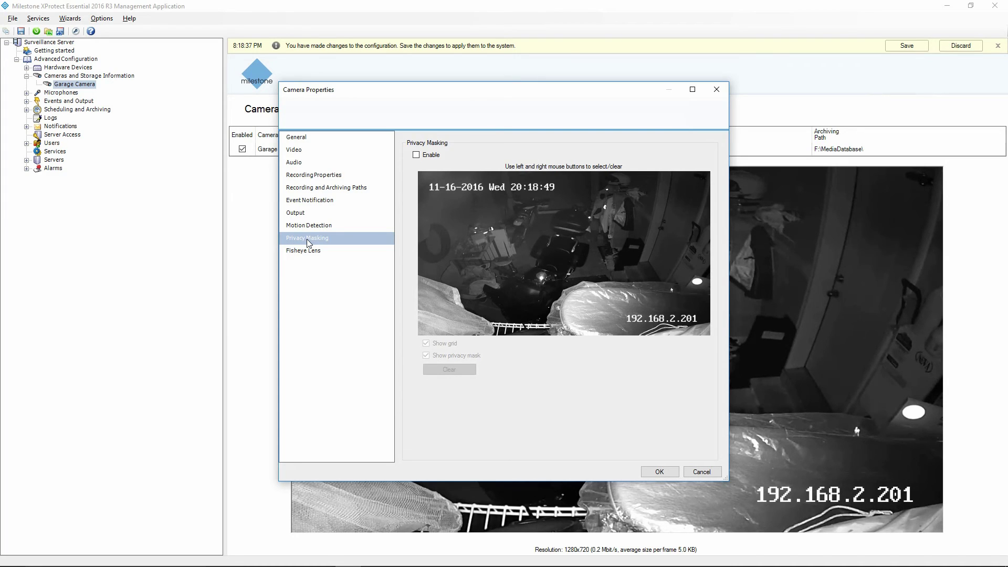
pyautogui.click(416, 154)
pyautogui.moveTo(445, 219); pyautogui.dragTo(461, 235)
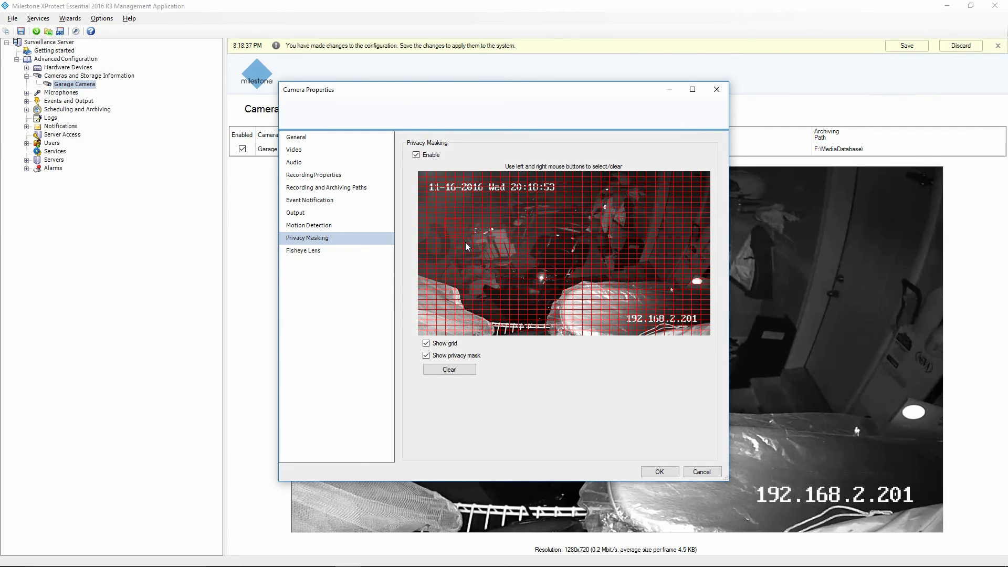
pyautogui.moveTo(499, 267); pyautogui.dragTo(517, 269)
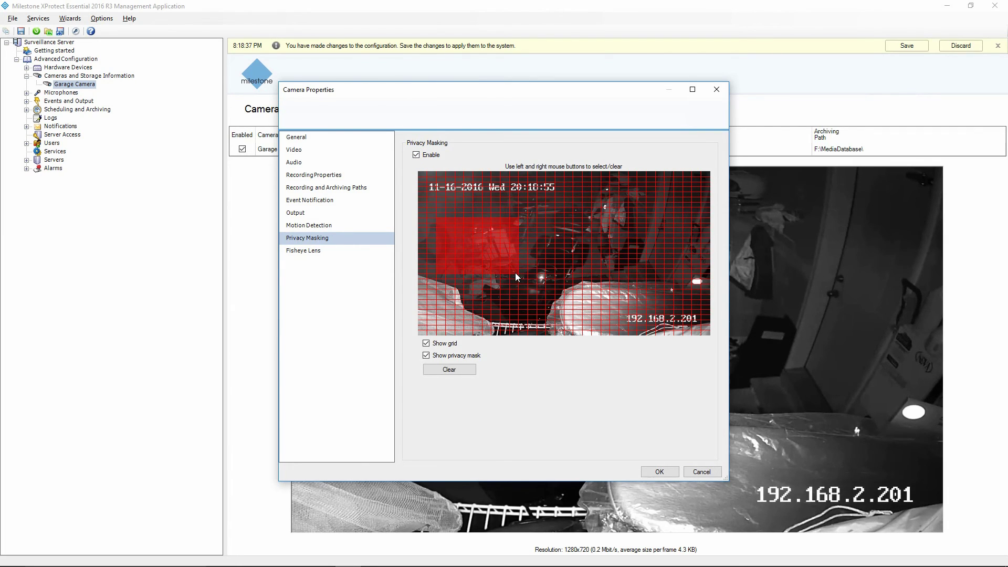
pyautogui.click(416, 154)
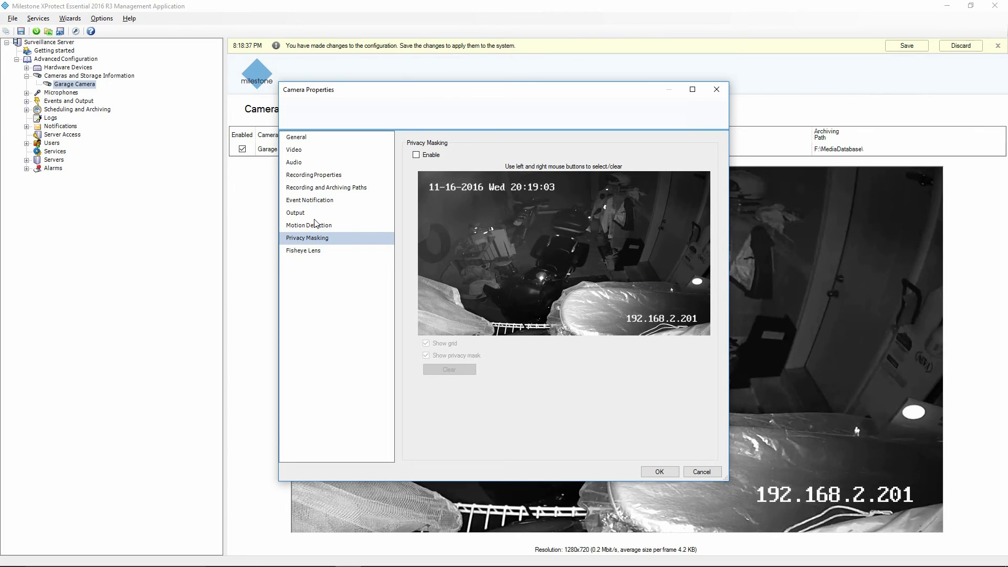
pyautogui.click(310, 250)
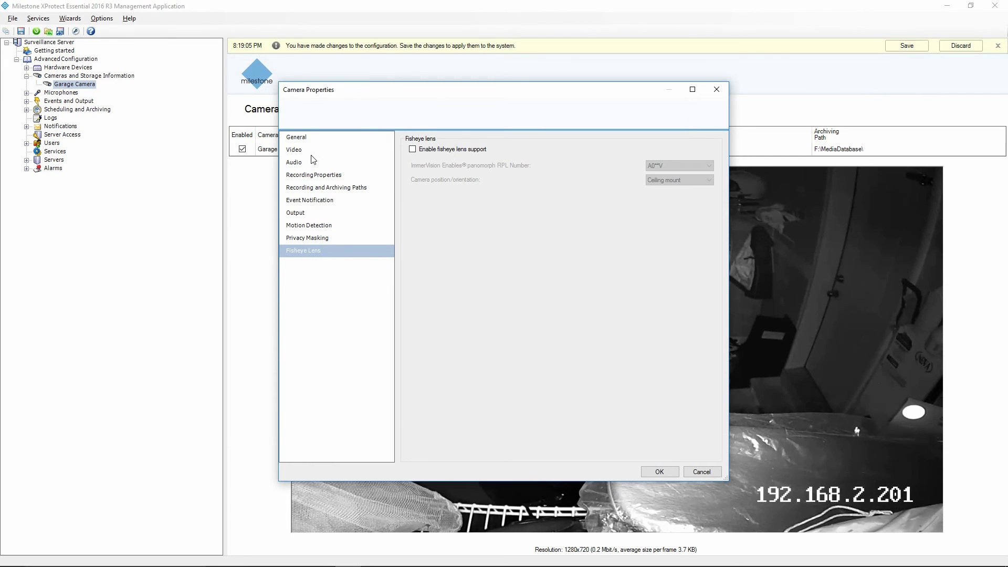
# Review the camera's video properties from General settings, keeping 1280x720 resolution, and cancel out
pyautogui.click(298, 137)
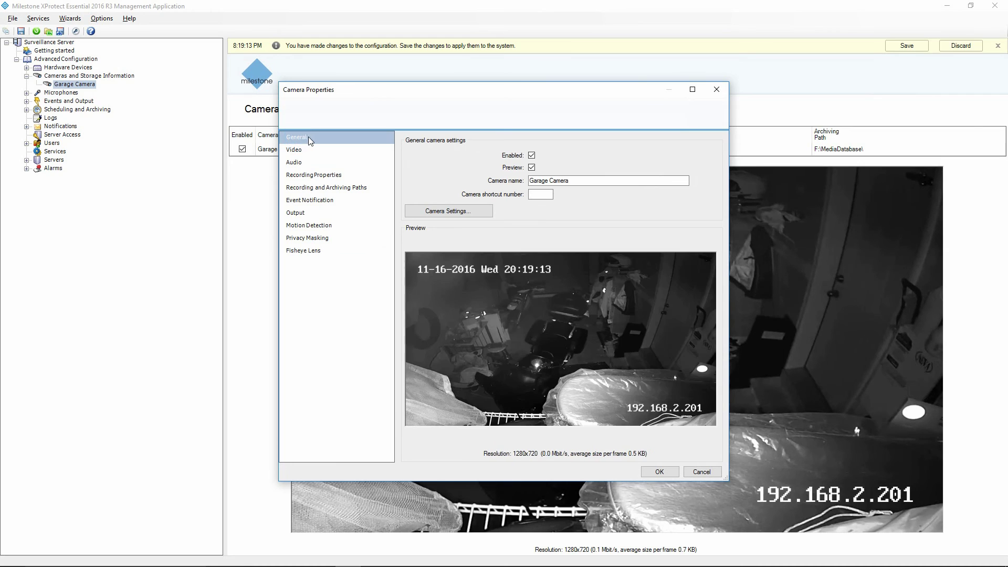
pyautogui.click(455, 213)
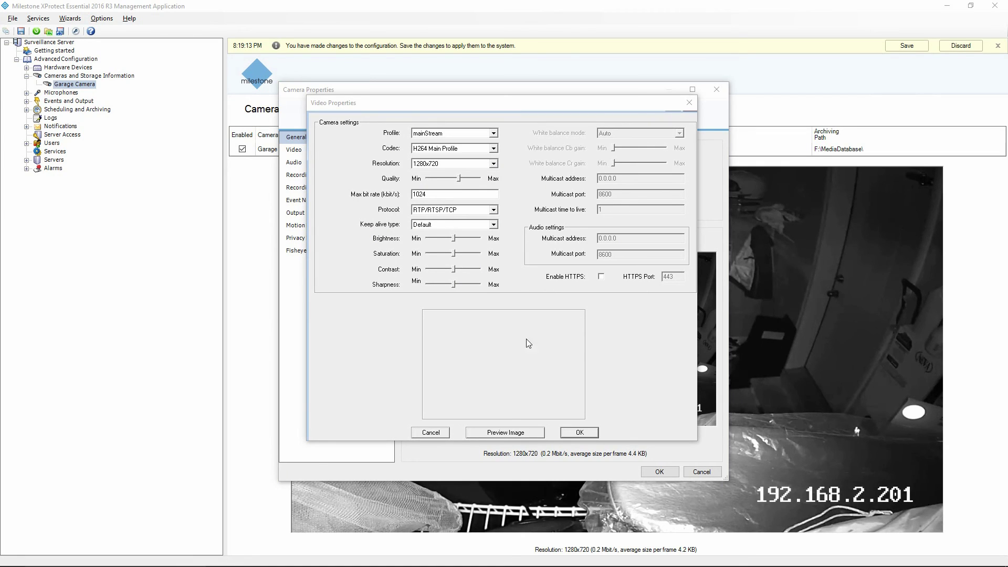
pyautogui.click(492, 164)
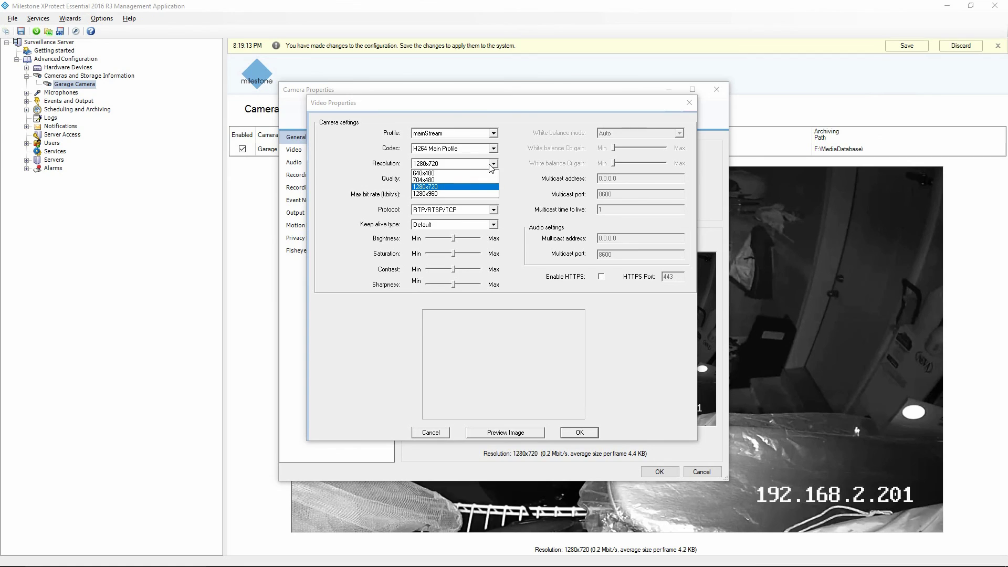
pyautogui.click(491, 165)
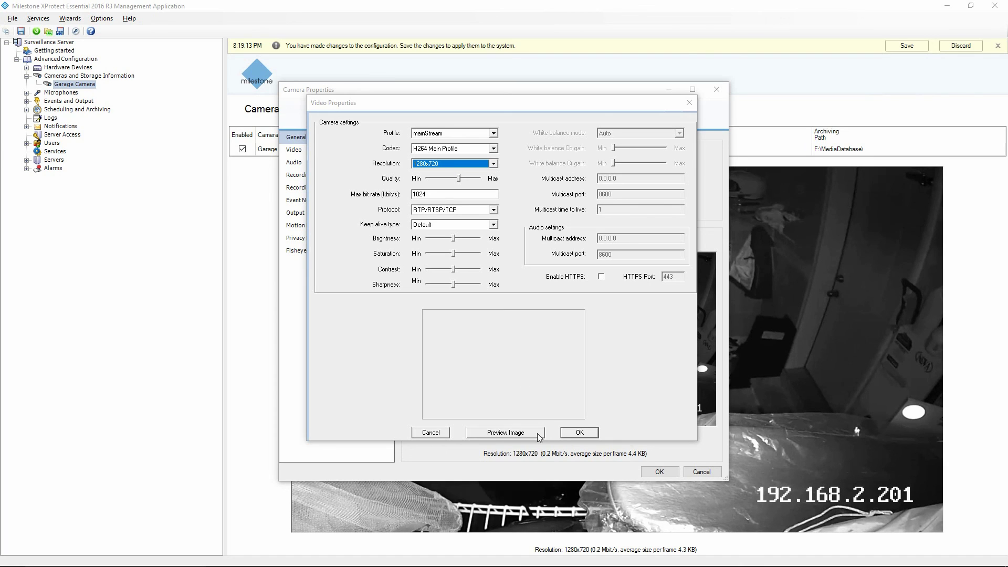
pyautogui.click(430, 432)
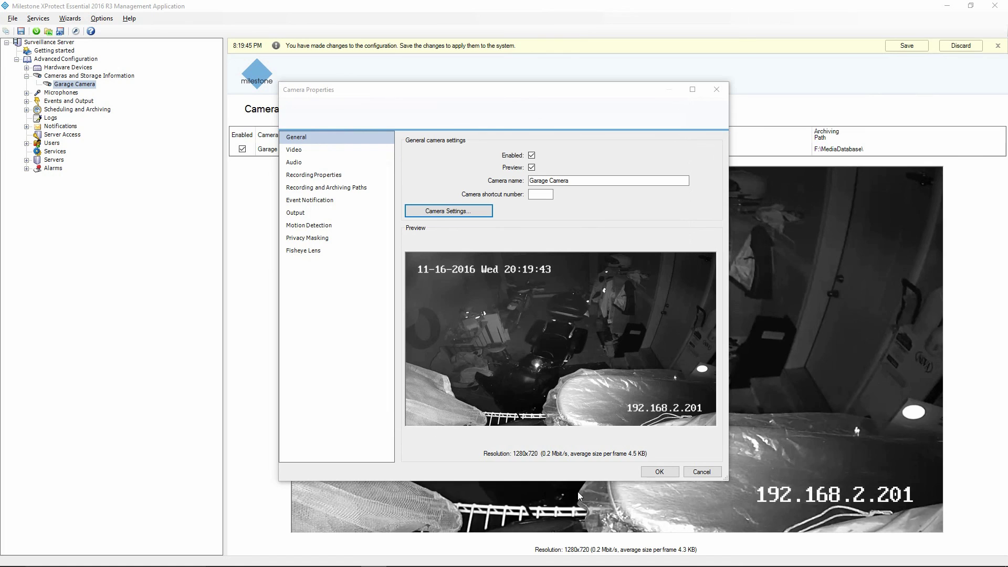
# Apply the Camera Properties with OK and save the configuration to the system
pyautogui.click(659, 473)
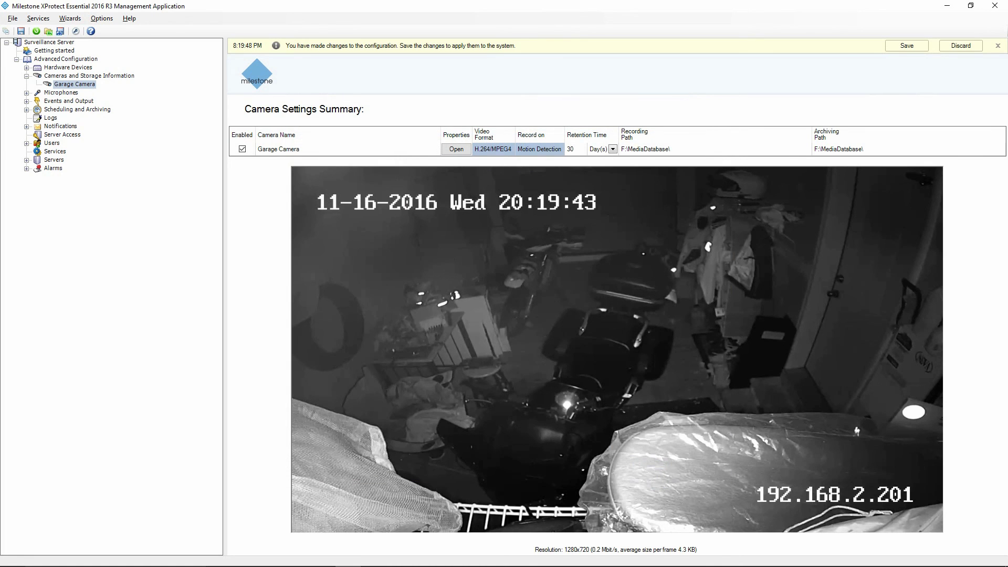
pyautogui.click(907, 46)
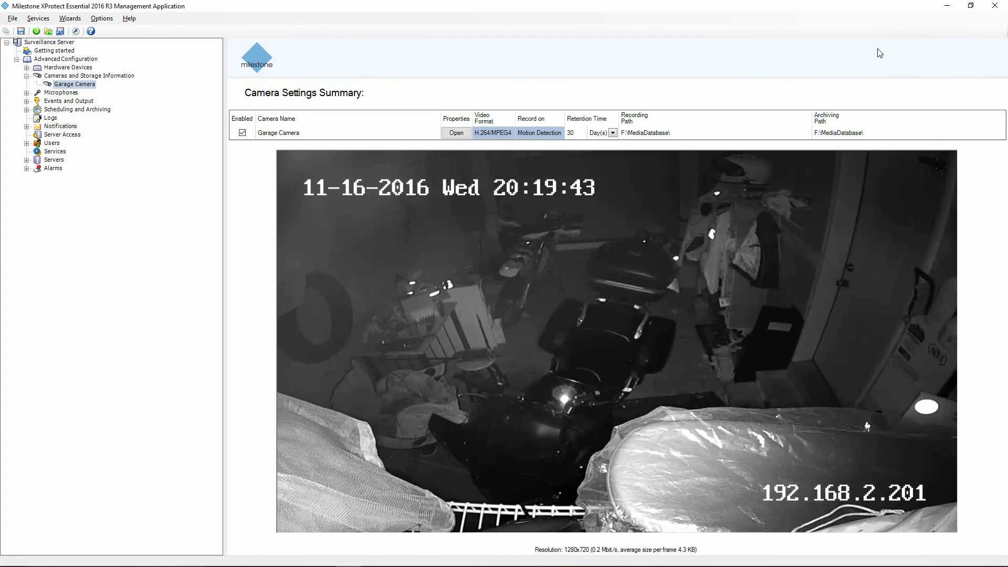